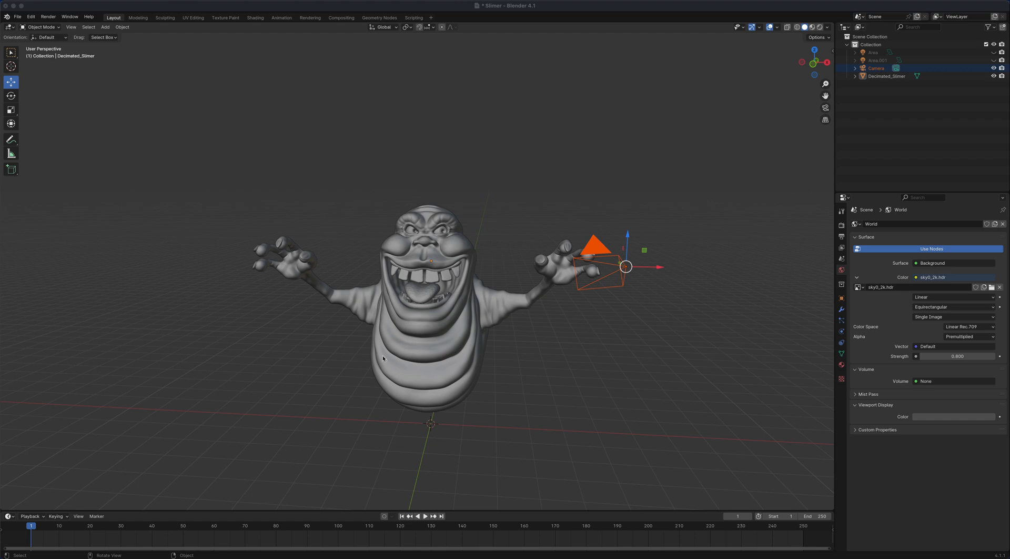
Step: Select the Slimer model and isolate it in local view in the Sculpting workspace
click(381, 361)
middle_drag(363, 378, 205, 215)
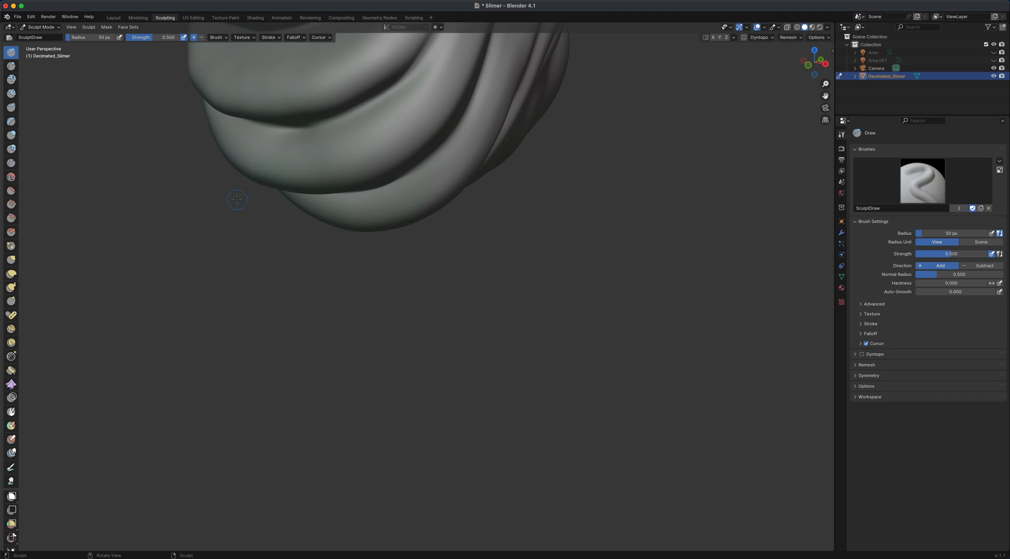
key(slash)
mouse_move(337, 294)
middle_down()
mouse_move(310, 311)
mouse_move(257, 318)
middle_up()
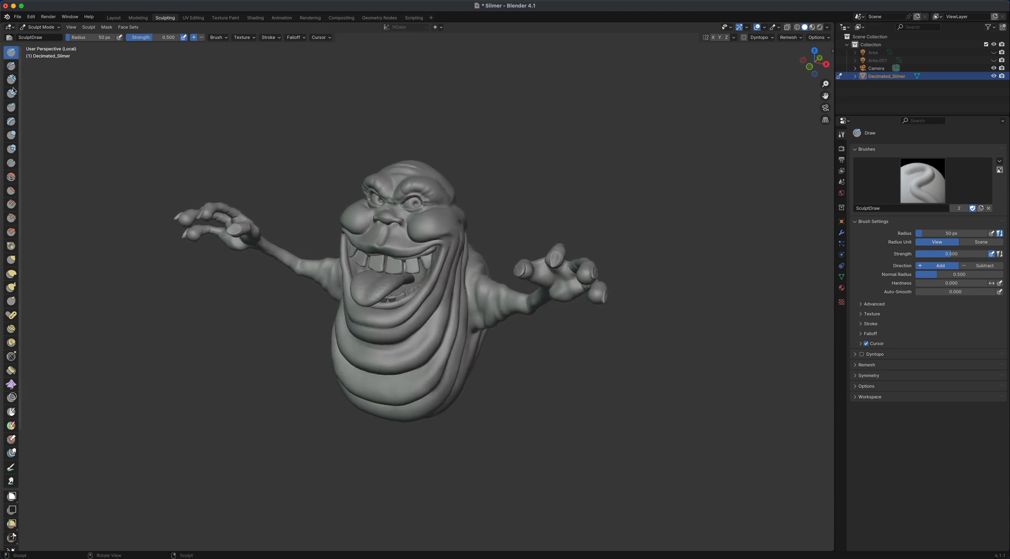
Step: Widen the sculpt tool strip until each brush shows its name, keeping it just wide enough for the labels
scroll(9, 278, down, 3)
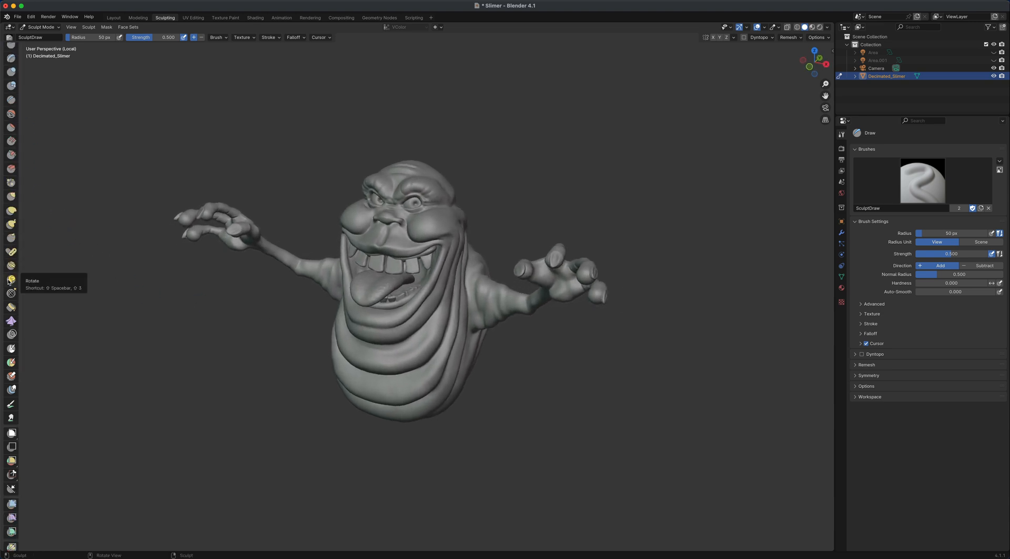
scroll(9, 279, up, 5)
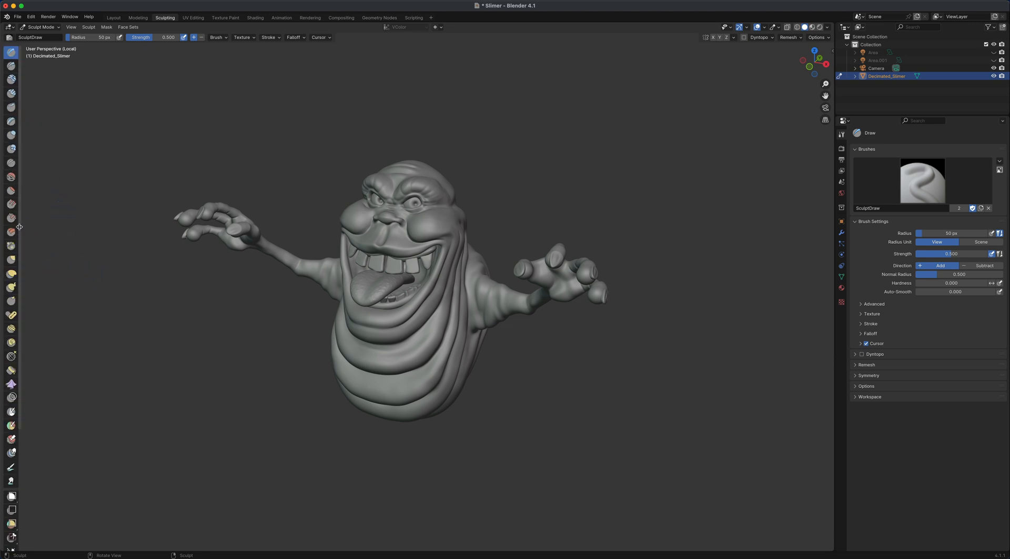
drag(19, 226, 32, 226)
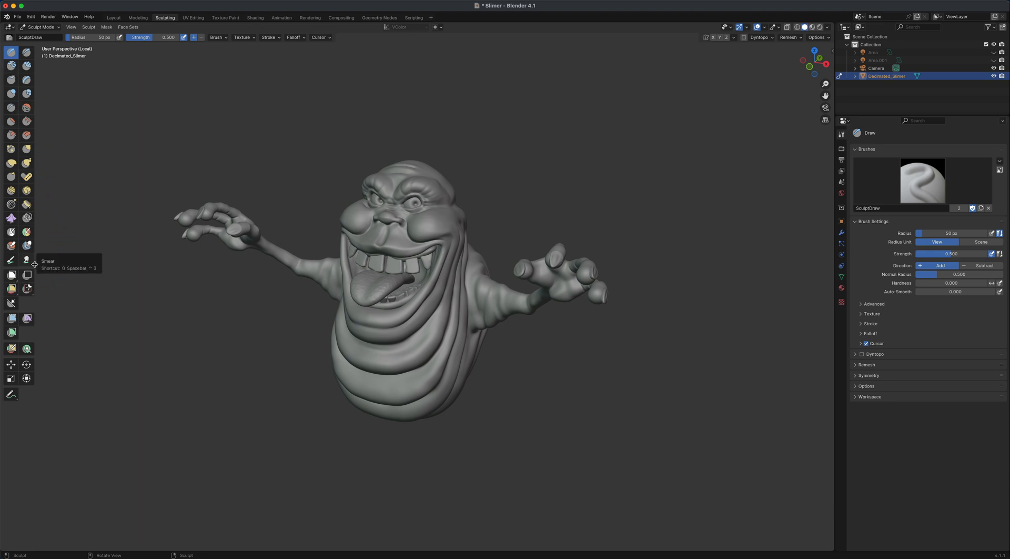
drag(40, 263, 125, 267)
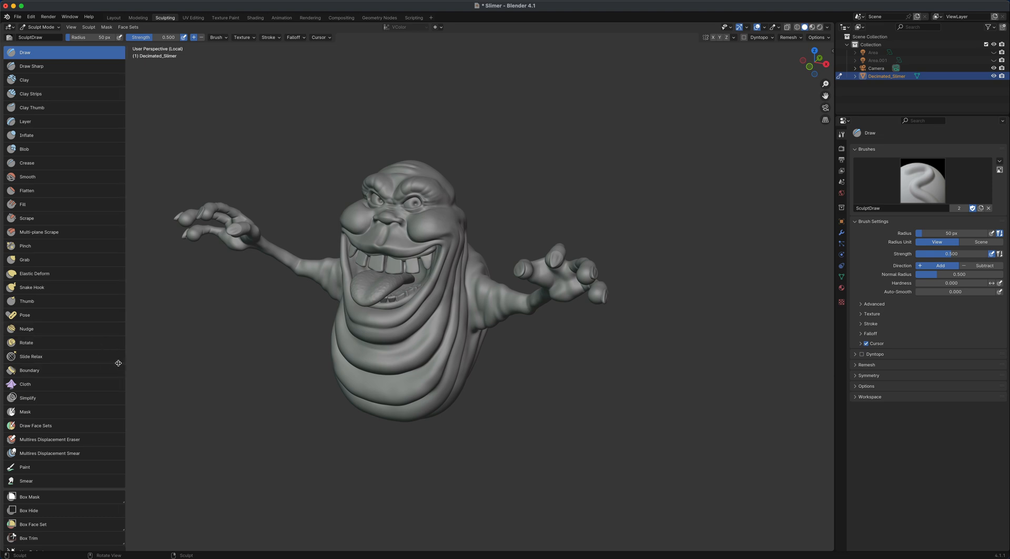
mouse_move(125, 355)
mouse_down()
mouse_move(83, 357)
mouse_move(95, 357)
mouse_up()
scroll(61, 380, down, 5)
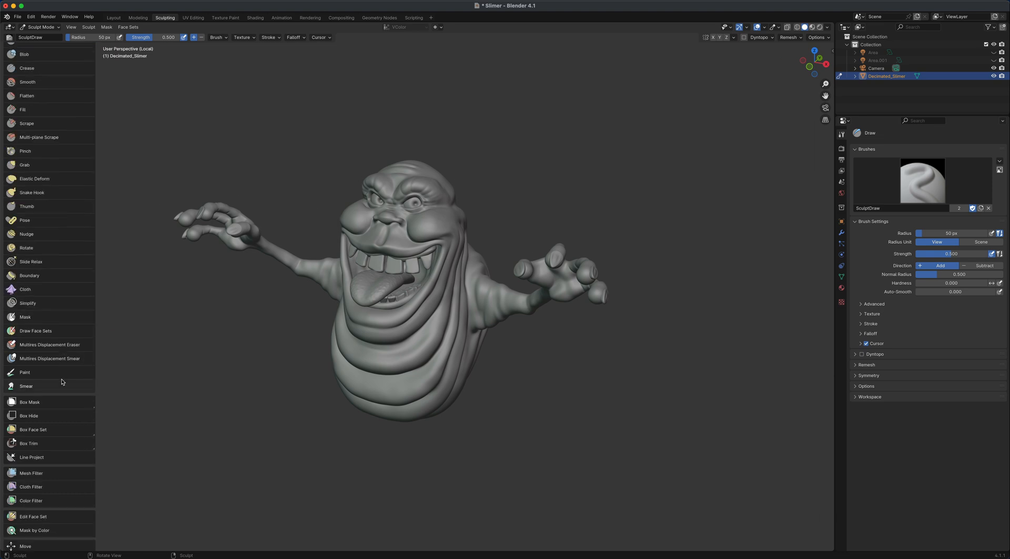
scroll(62, 381, up, 5)
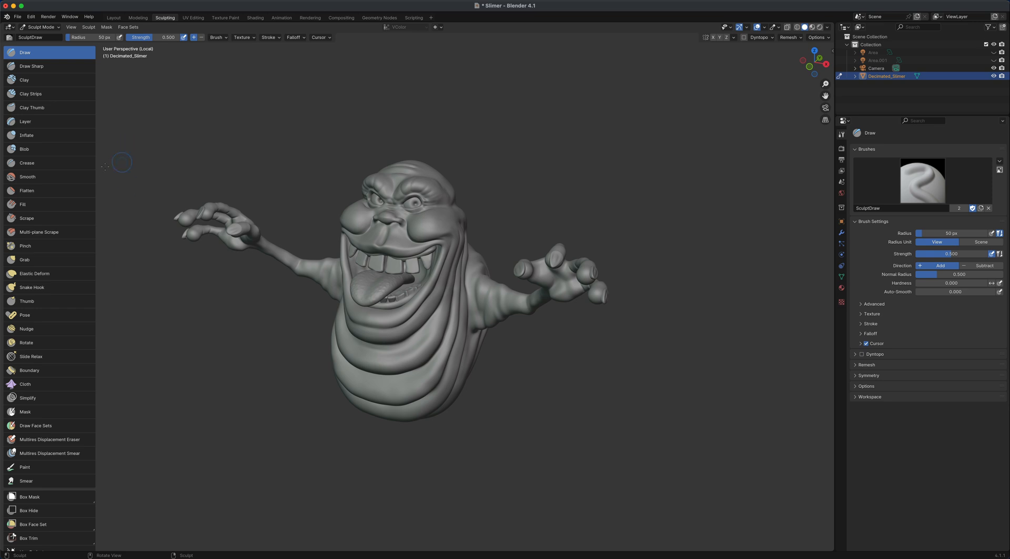
Step: Set the Spacebar Action preference in the keymap to Tools and choose the Nudge brush from the resulting pop-up list
click(31, 16)
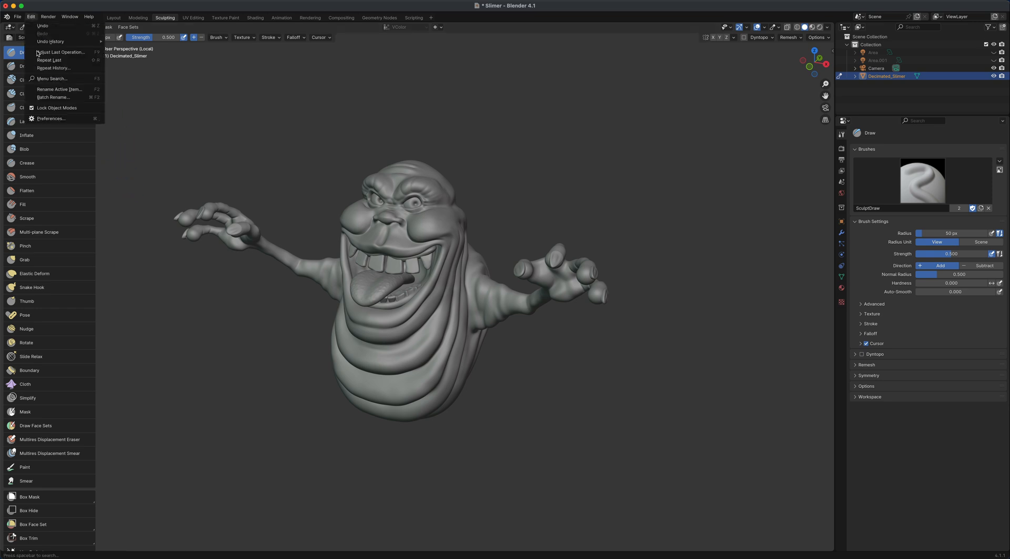
click(51, 118)
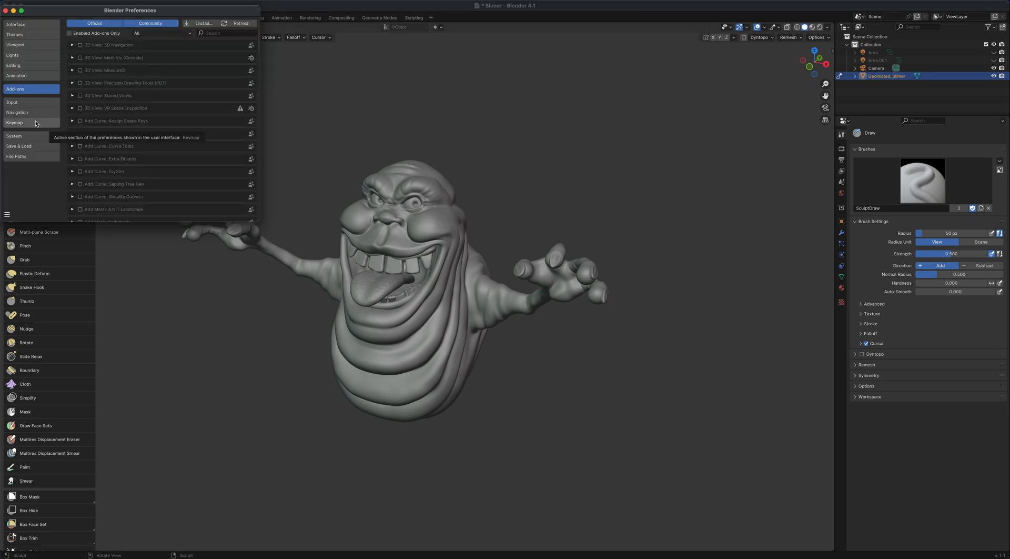
click(36, 124)
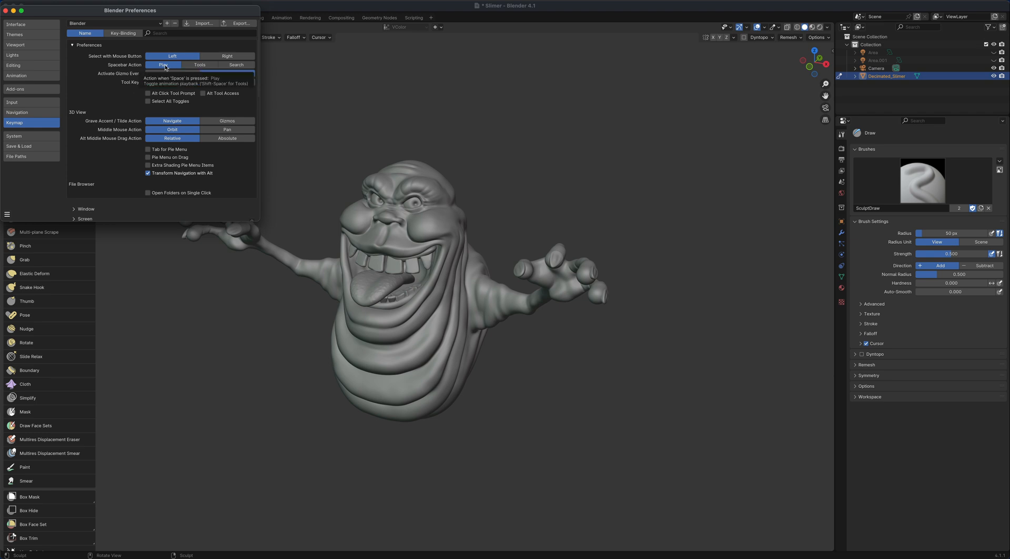
click(195, 65)
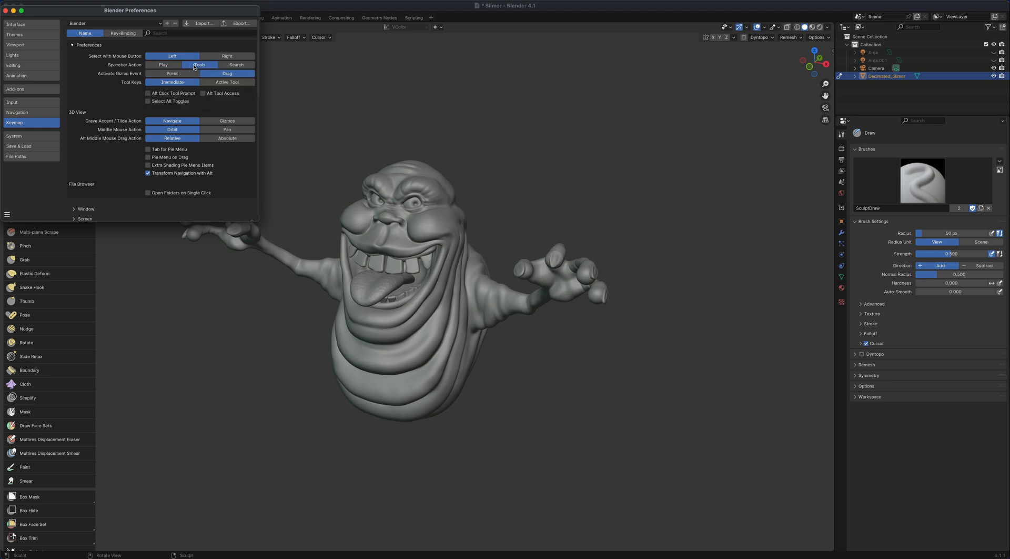
click(5, 11)
key(space)
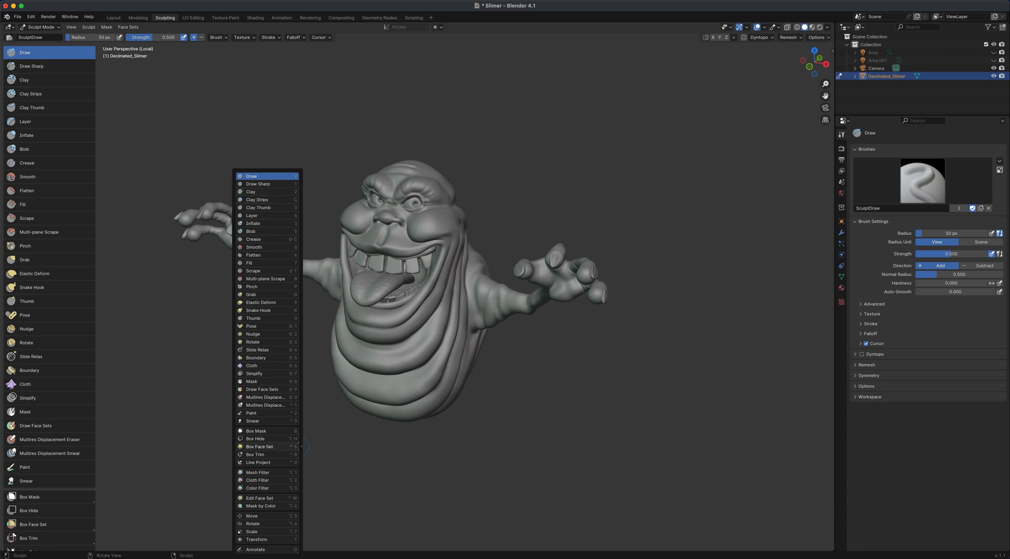
click(263, 334)
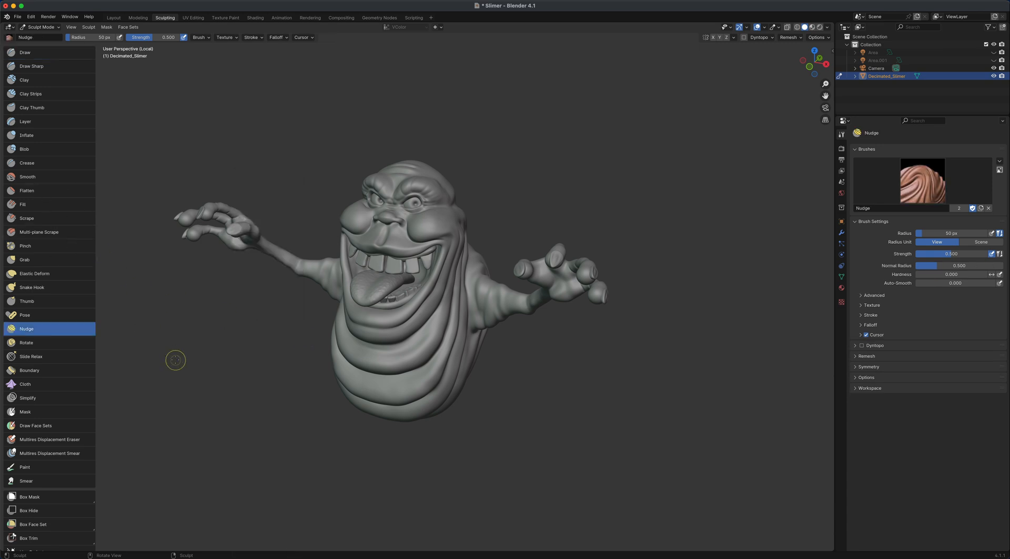
Step: Hide the sculpt tool strip, bring up the pop-up brush list in its place, and show the strip again
key(t)
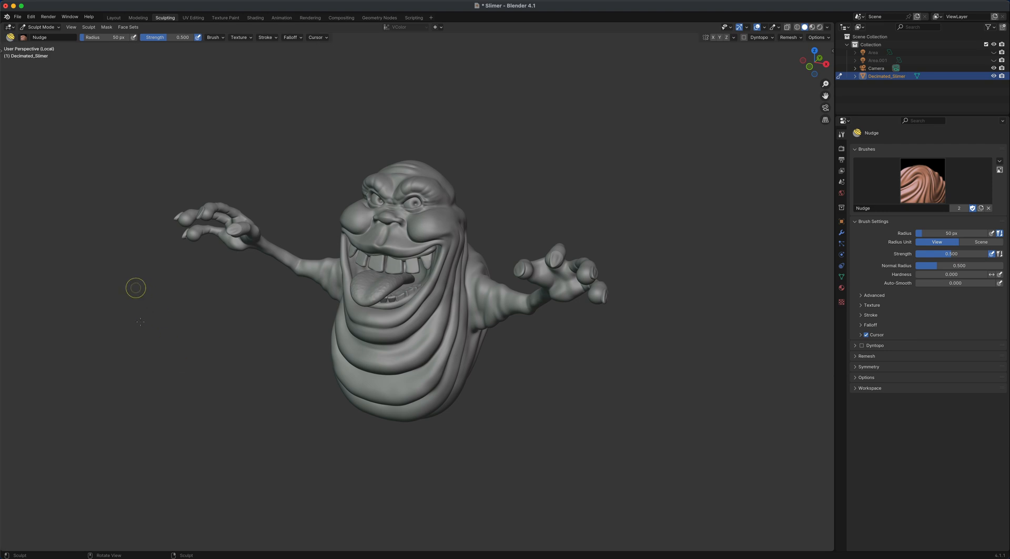
key(shift+space)
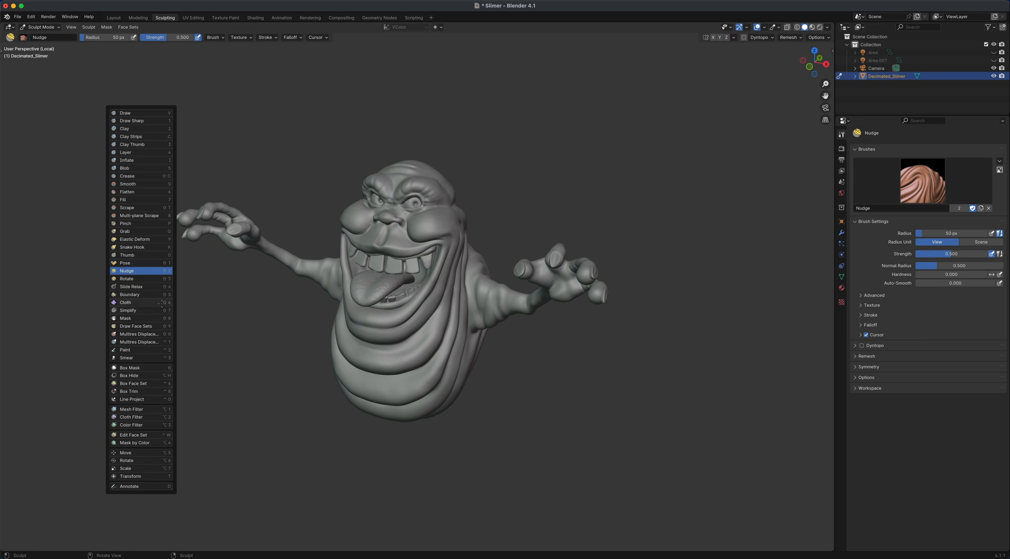
key(t)
middle_drag(244, 367, 239, 371)
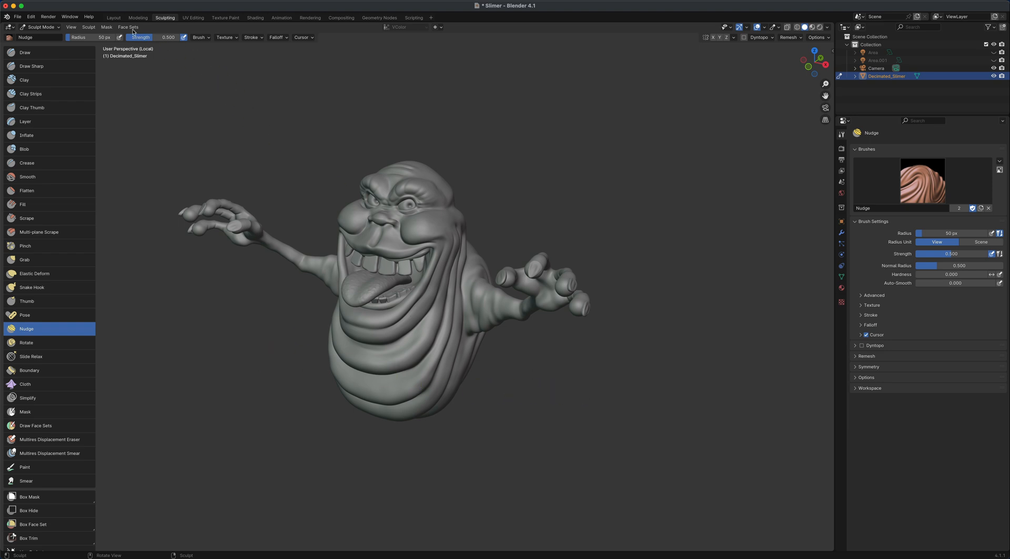
Step: Switch to the Layout workspace and duplicate the Slimer in place
click(114, 17)
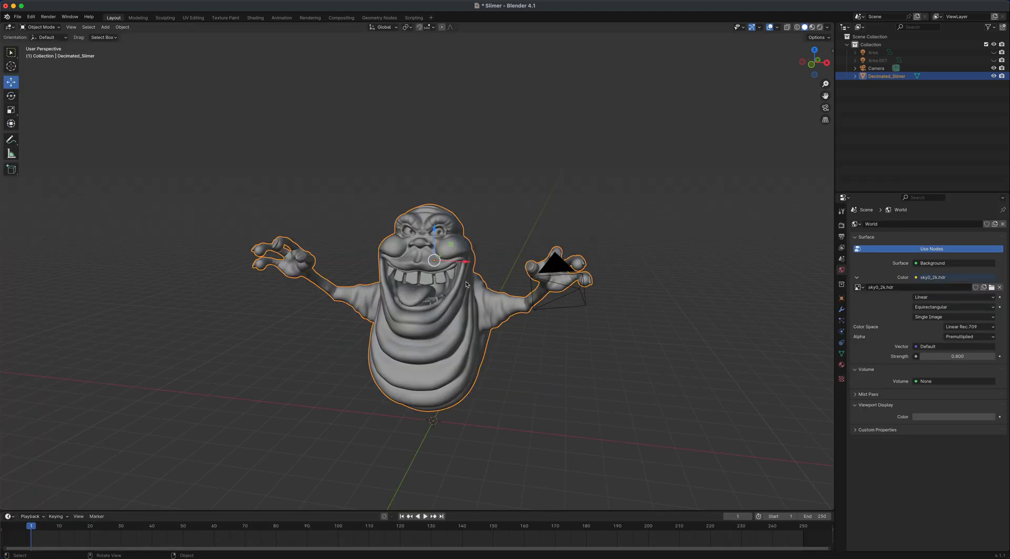
key(x)
click(468, 260)
key(shift+d)
right_click(463, 260)
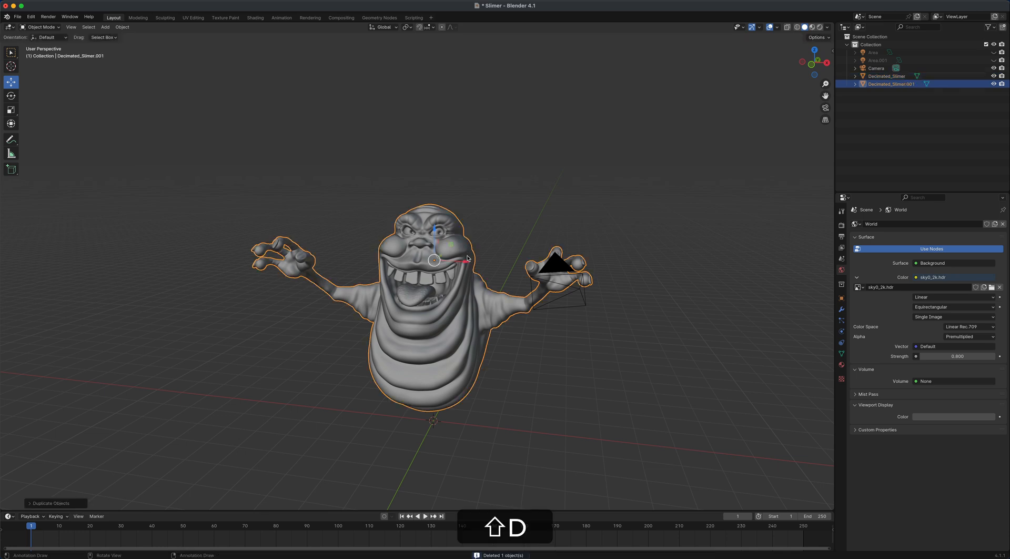
Step: Scale the duplicate Slimer down and position it beside the original, lowered towards the floor grid, then deselect it
drag(458, 262, 585, 277)
key(s)
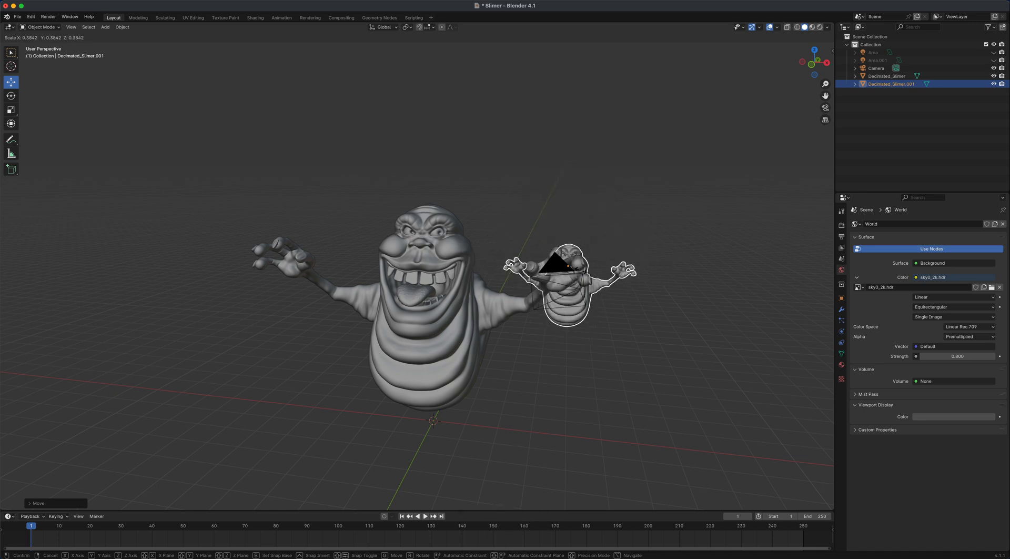
click(585, 272)
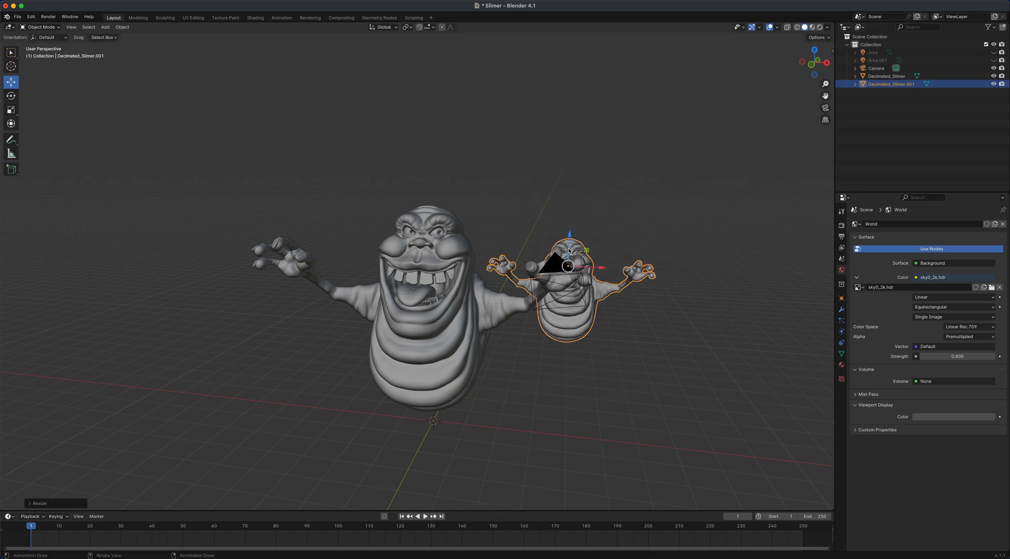
drag(570, 235, 570, 292)
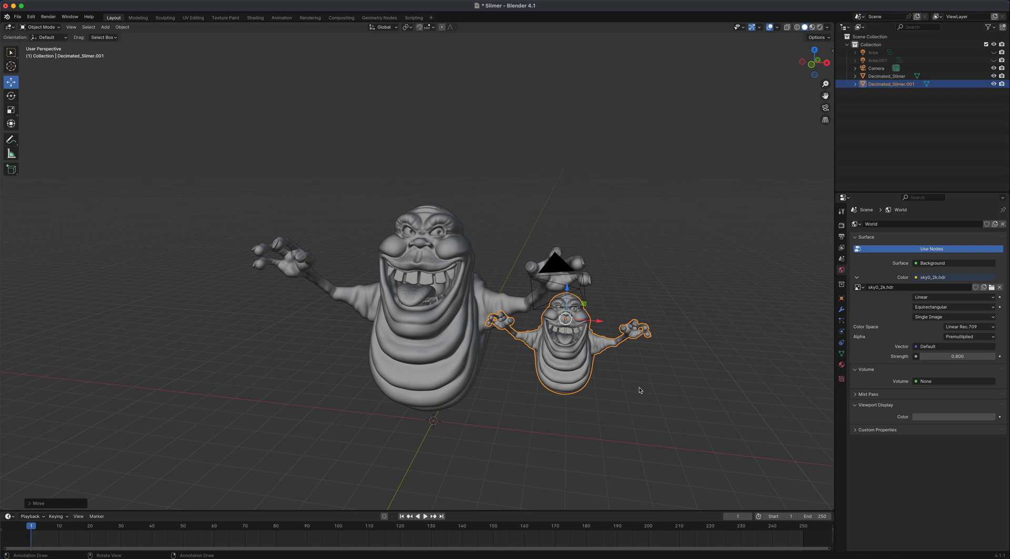
middle_drag(641, 390, 575, 296)
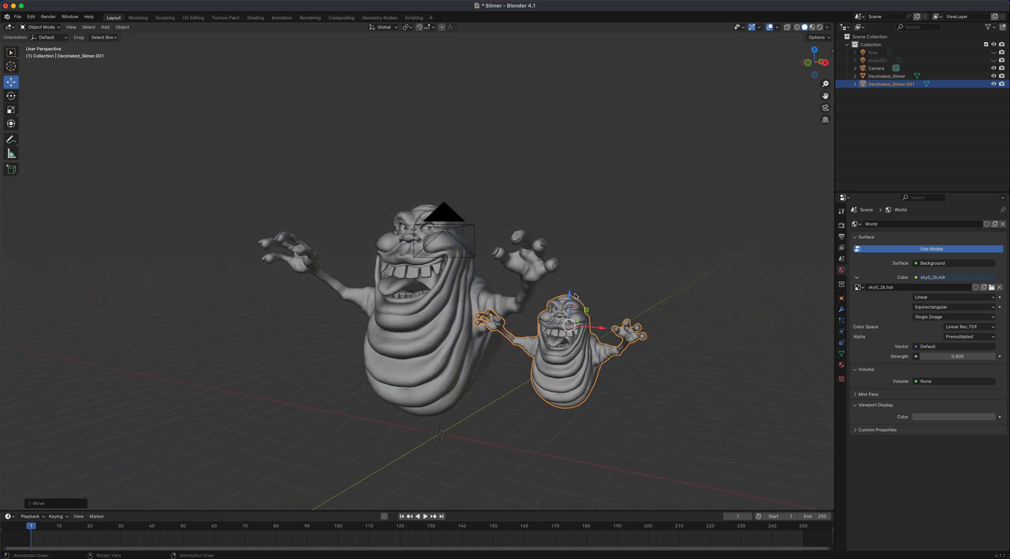
drag(571, 294, 570, 322)
click(212, 152)
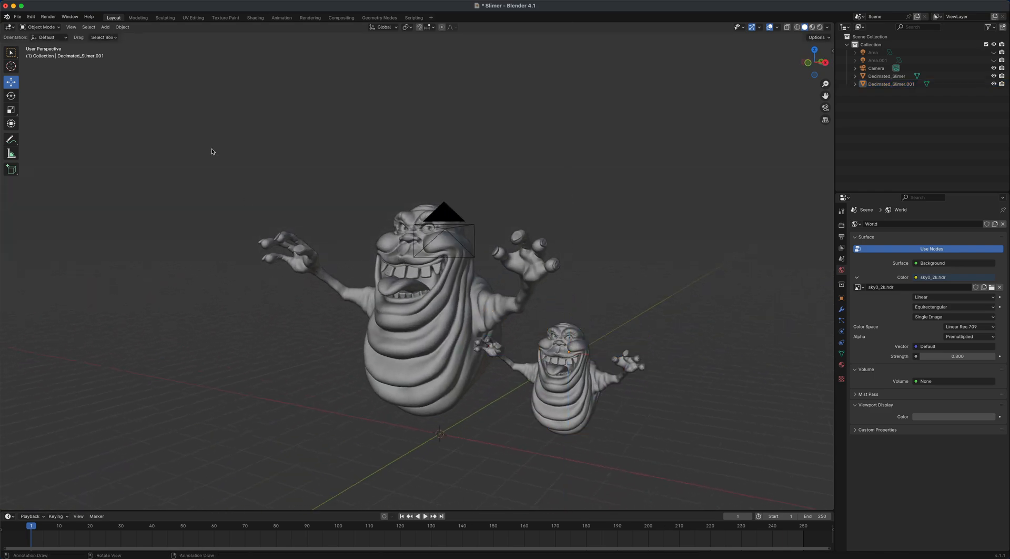
Step: Return to the Sculpting workspace, choose the Draw brush, and transfer Sculpt Mode to the large Slimer
click(165, 18)
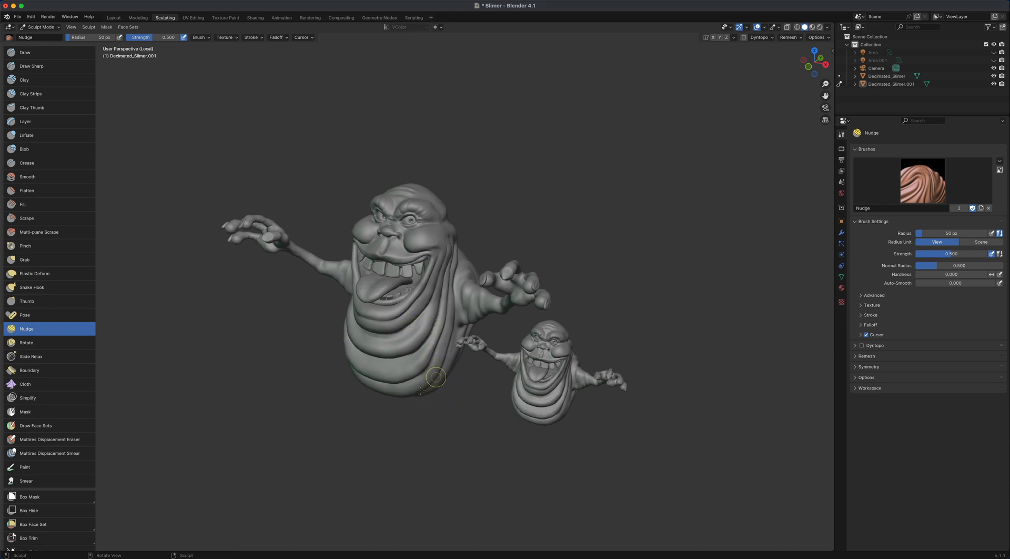
mouse_move(400, 409)
middle_down()
mouse_move(411, 405)
mouse_move(403, 398)
middle_up()
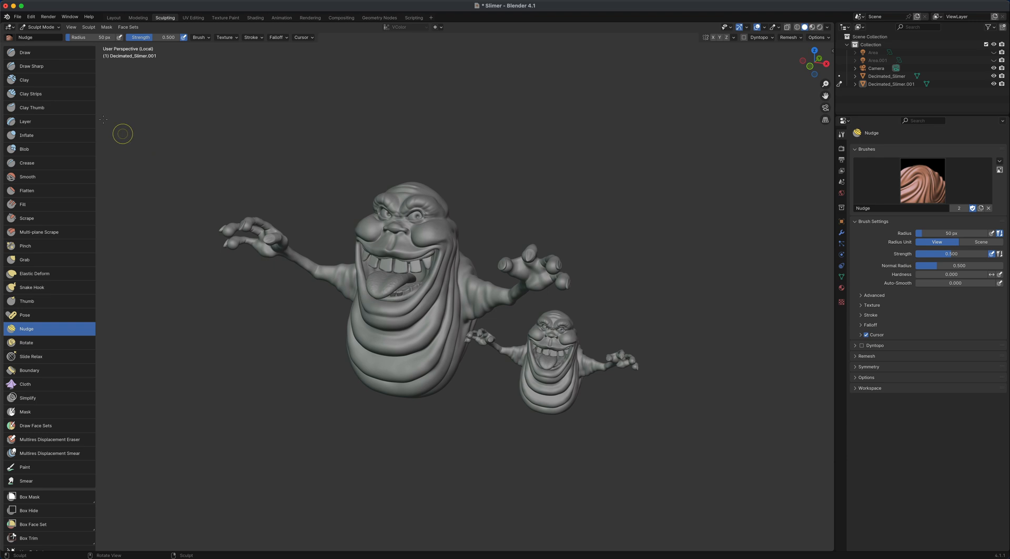
click(59, 53)
key(alt+q)
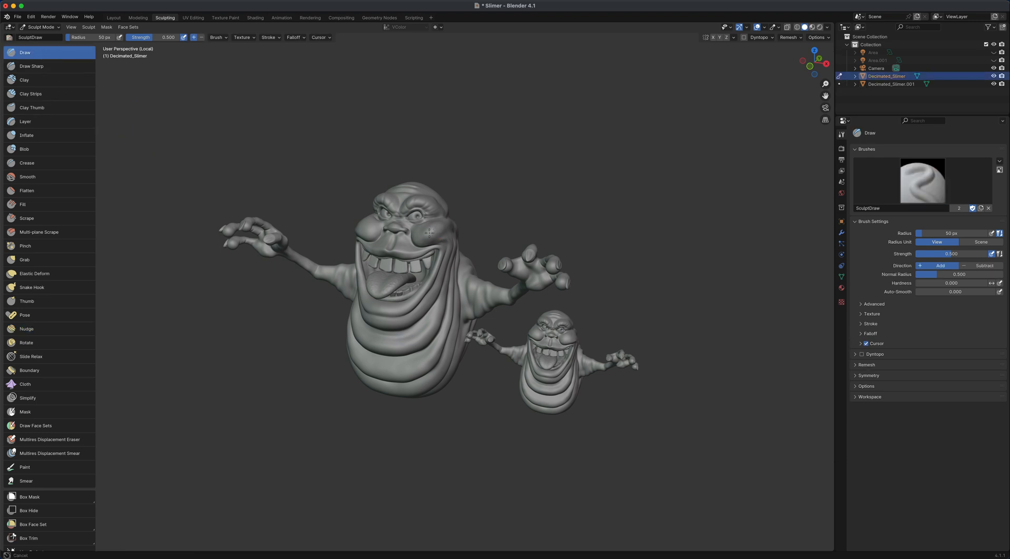
Step: Try Draw brush strokes on the large Slimer's cheek and on the small Slimer's head and face, undoing them
drag(430, 230, 433, 233)
key(super+z)
drag(547, 313, 566, 315)
drag(551, 316, 548, 315)
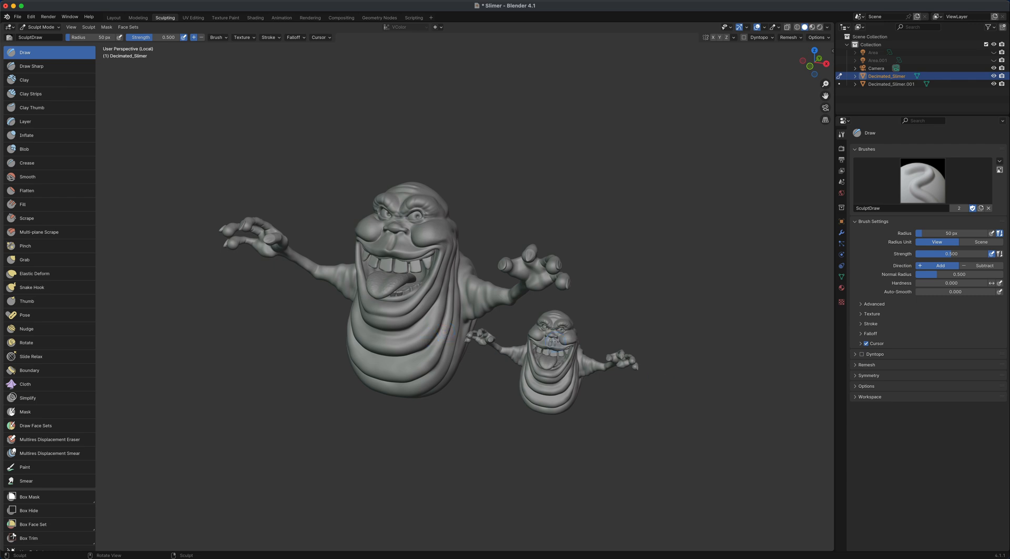
key(super+z)
key(super+z)
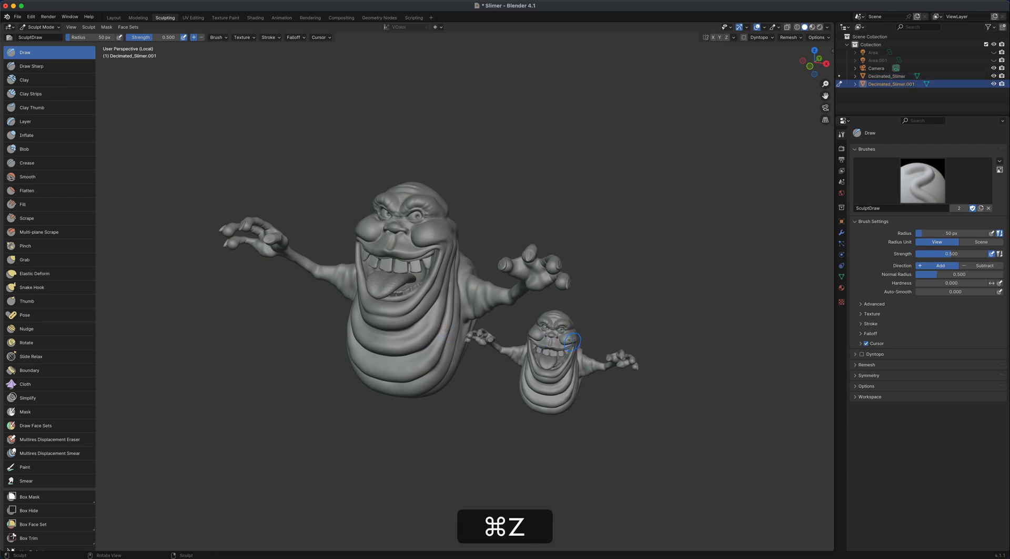
drag(572, 340, 574, 353)
key(super+z)
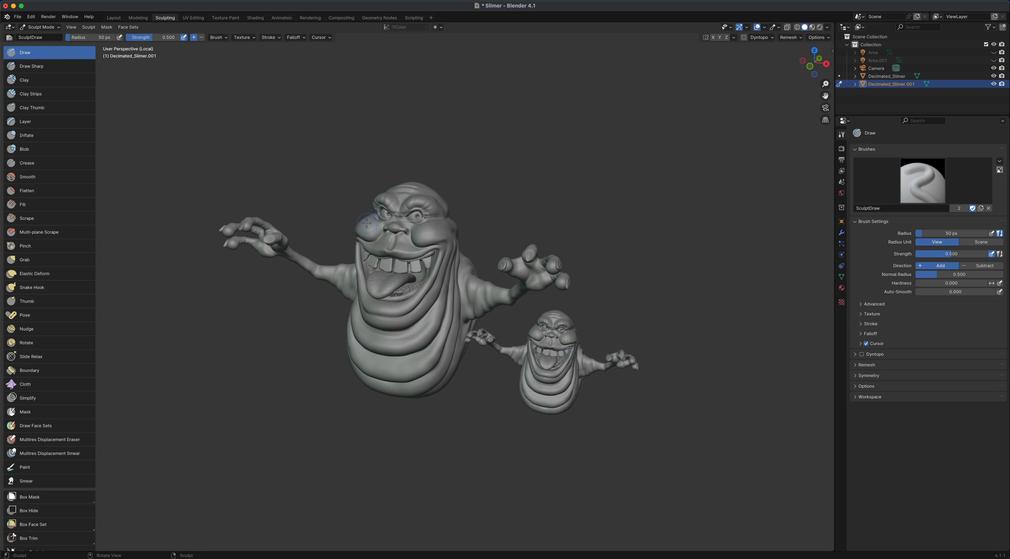
Step: Transfer Sculpt Mode to the large Slimer, try and undo a stroke on its cheek, and transfer back to the small one
key(alt+q)
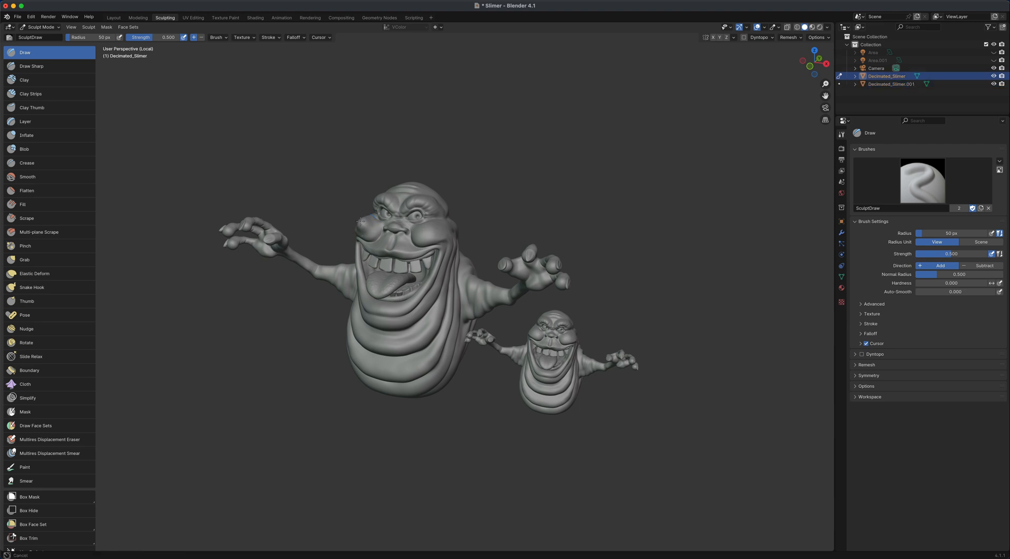
drag(360, 221, 344, 217)
key(super+z)
key(alt)
key(alt+q)
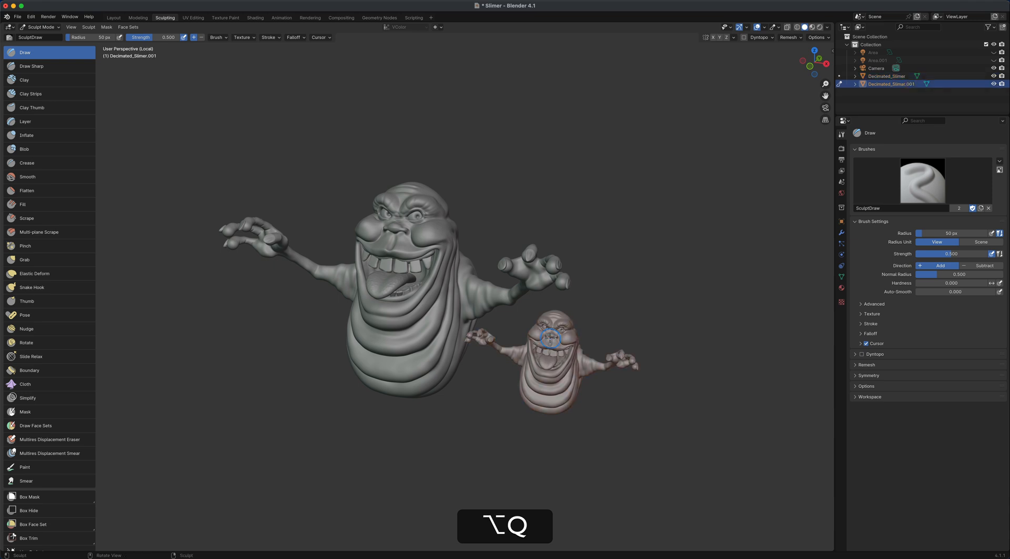
Step: Switch the sculpted object in the Outliner to Decimated_Slimer and back to Decimated_Slimer.001, then undo a test stroke on the small head
click(840, 76)
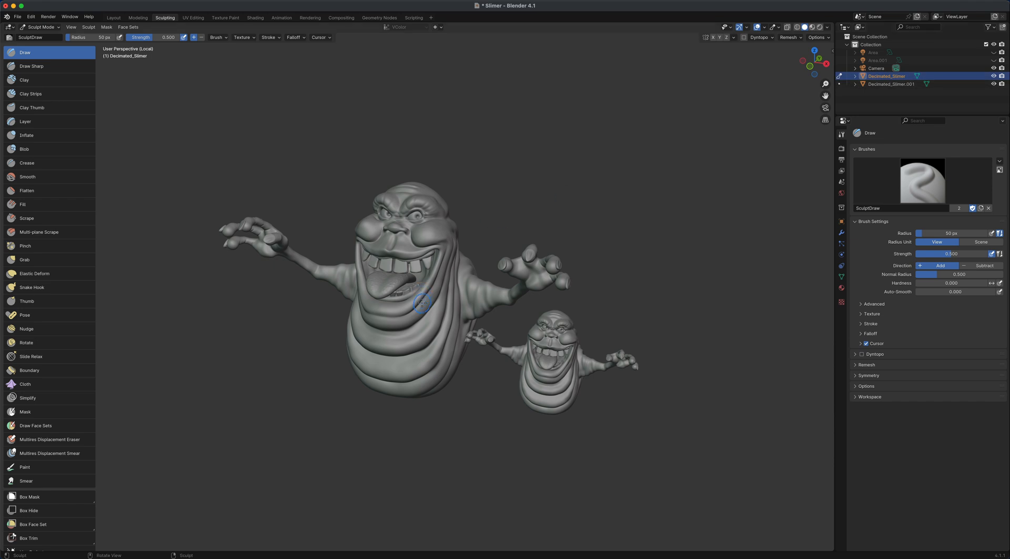
click(839, 84)
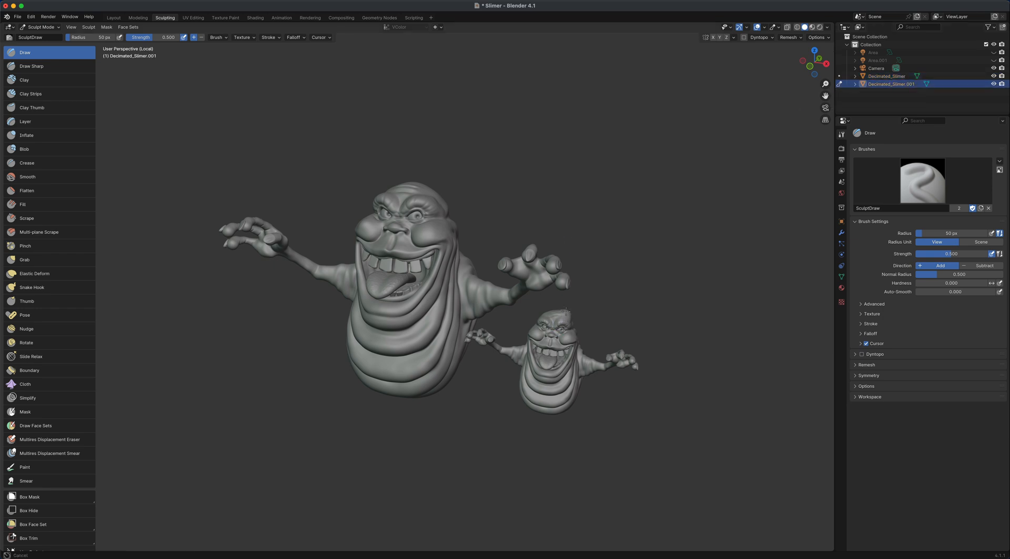
key(super+z)
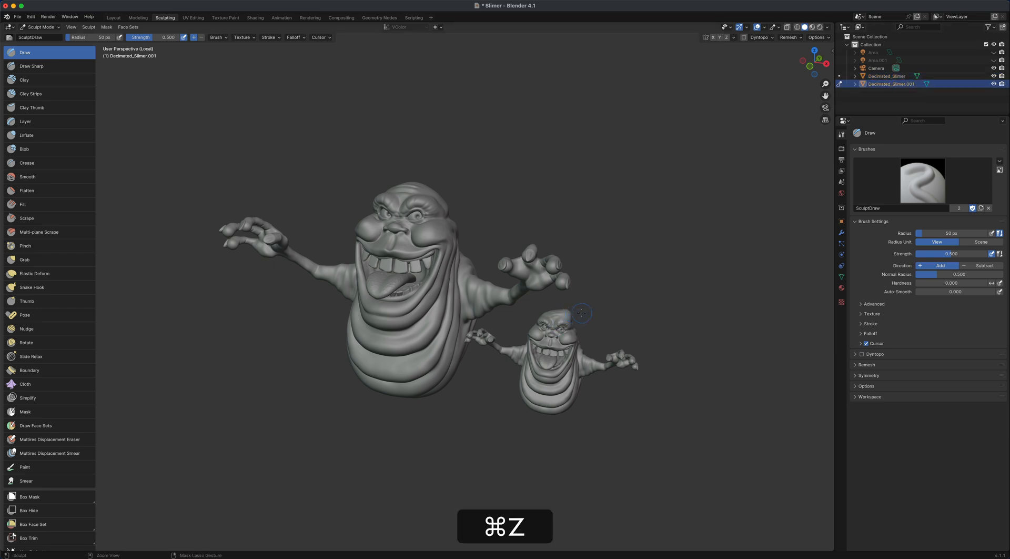
Step: Switch Sculpt Mode to the Decimated_Slimer object and turn on the Statistics viewport overlay
click(839, 76)
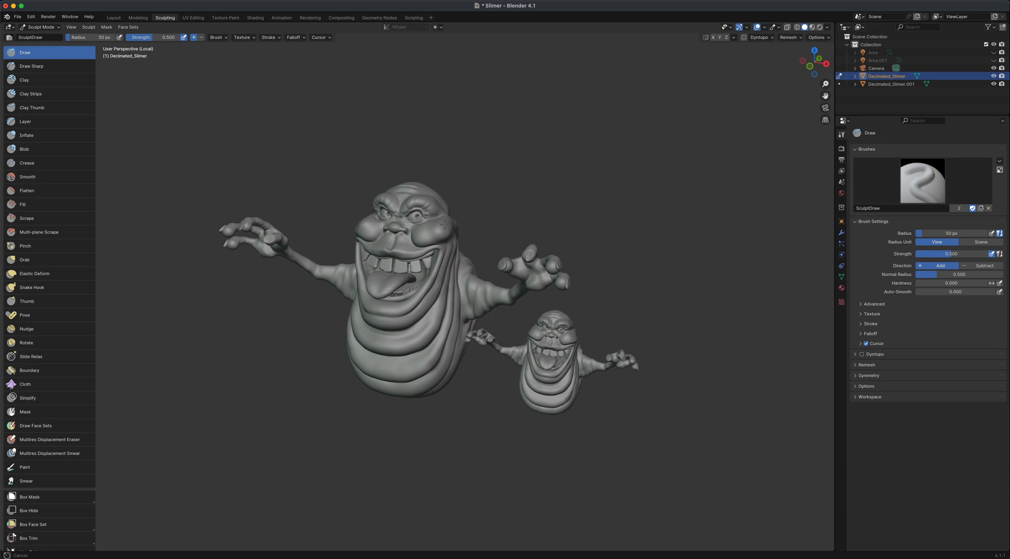
key(super+z)
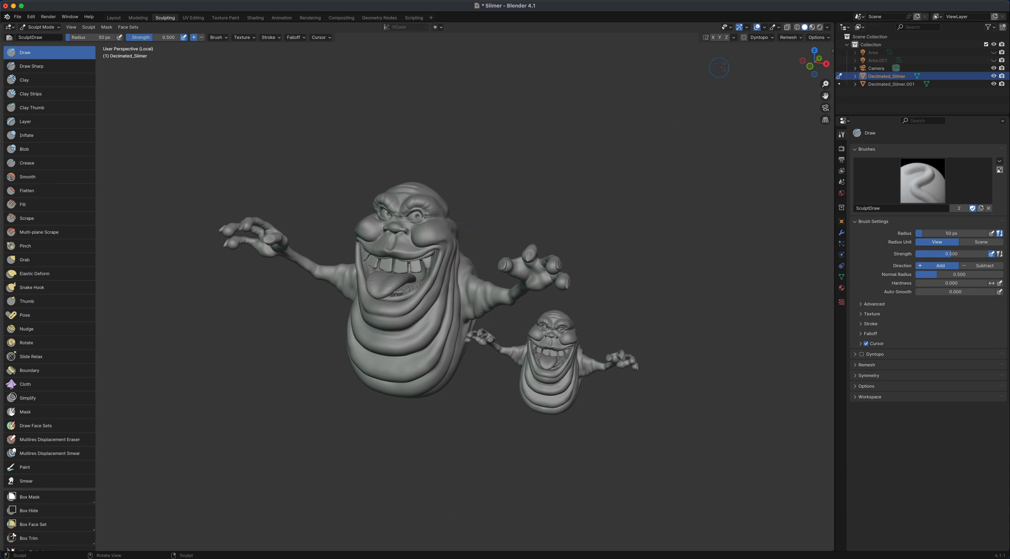
click(765, 27)
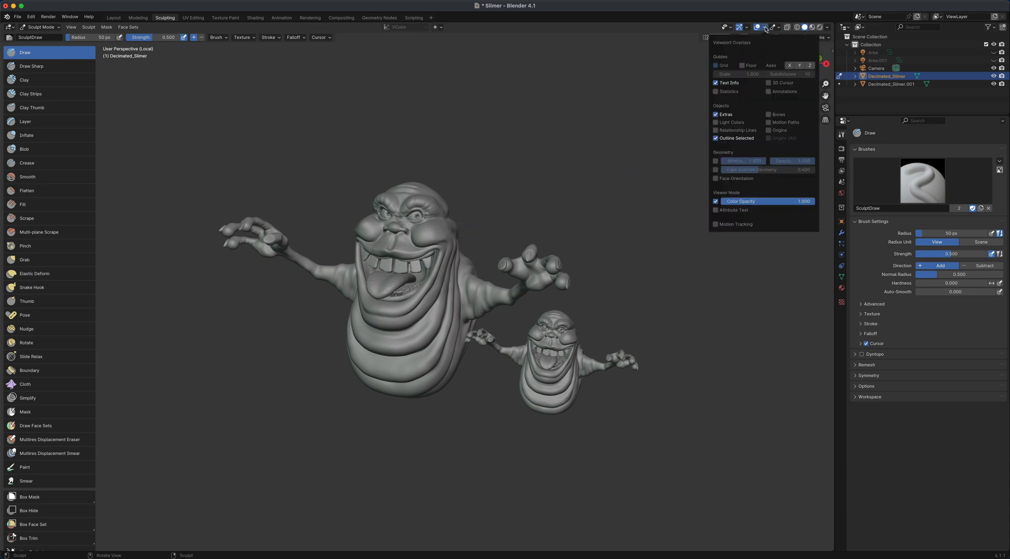
click(718, 92)
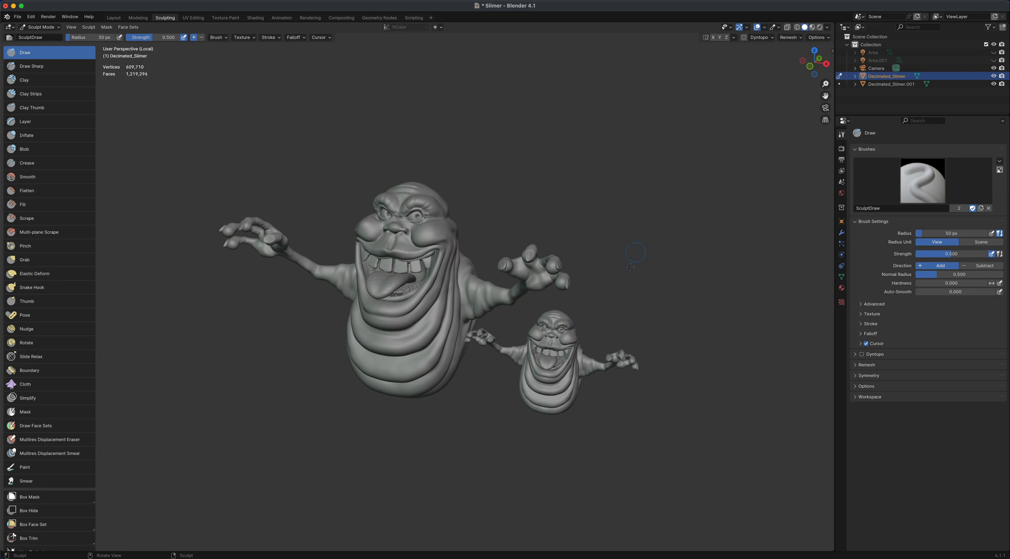
Step: Enable the Fade Inactive Geometry viewport overlay and raise its strength to 0.808
click(764, 28)
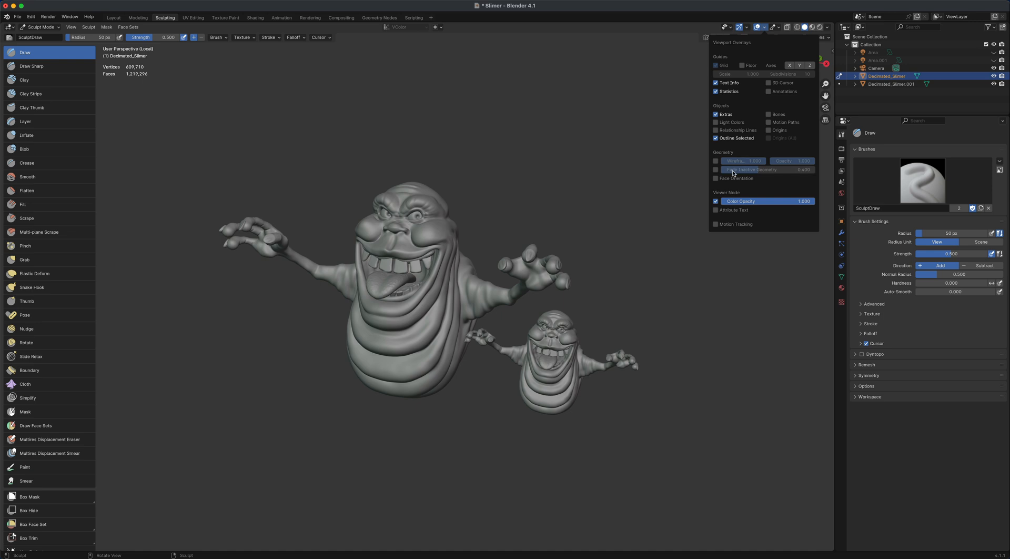
click(716, 169)
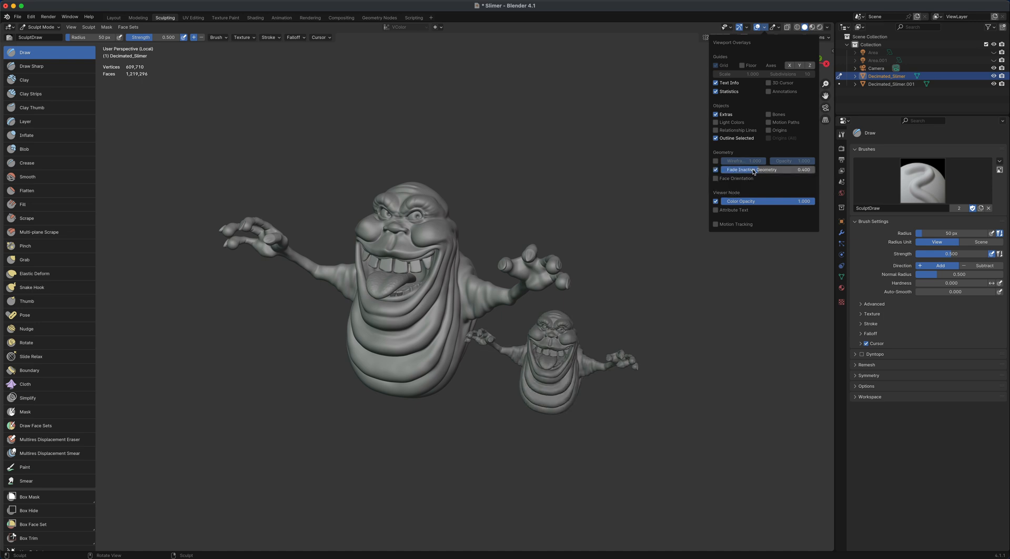
drag(754, 171, 784, 171)
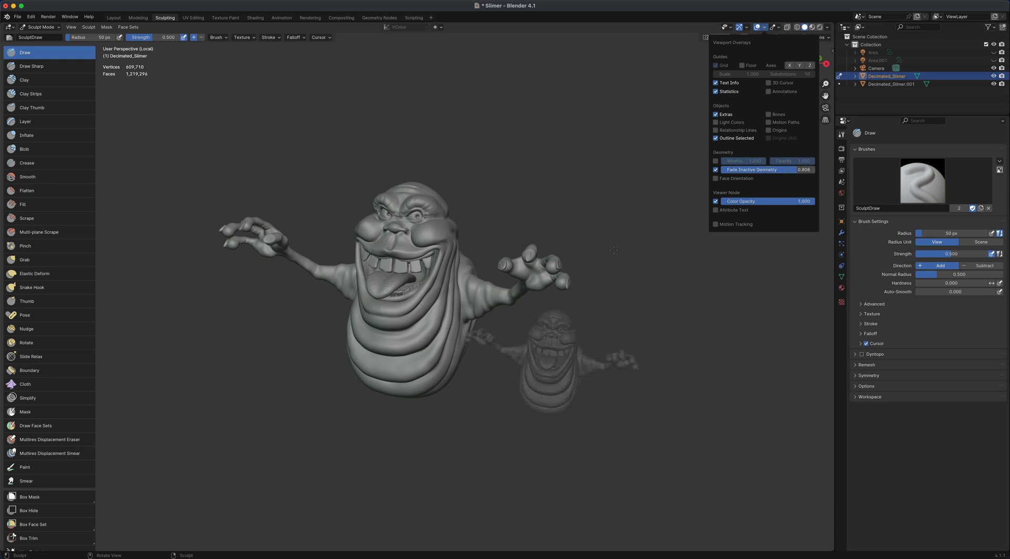
Step: Transfer Sculpt Mode from the large Slimer to the small one and view it against the faded inactive model
middle_drag(474, 393, 470, 388)
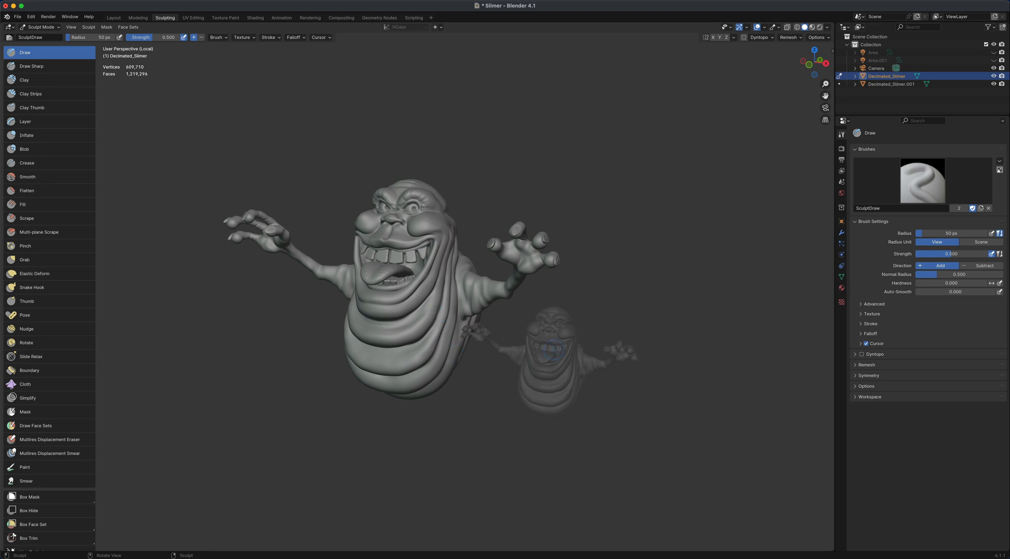
key(alt+q)
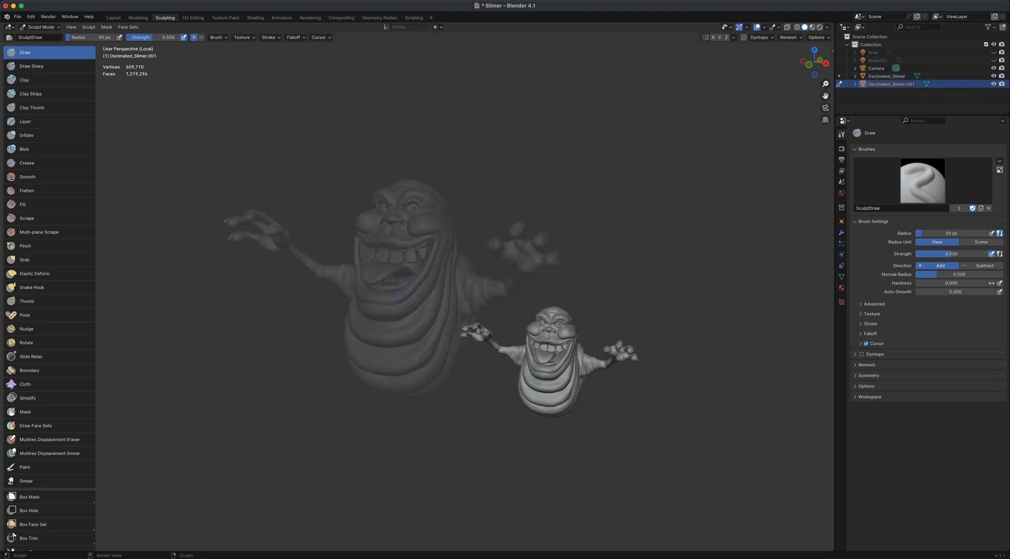
middle_drag(447, 409, 340, 419)
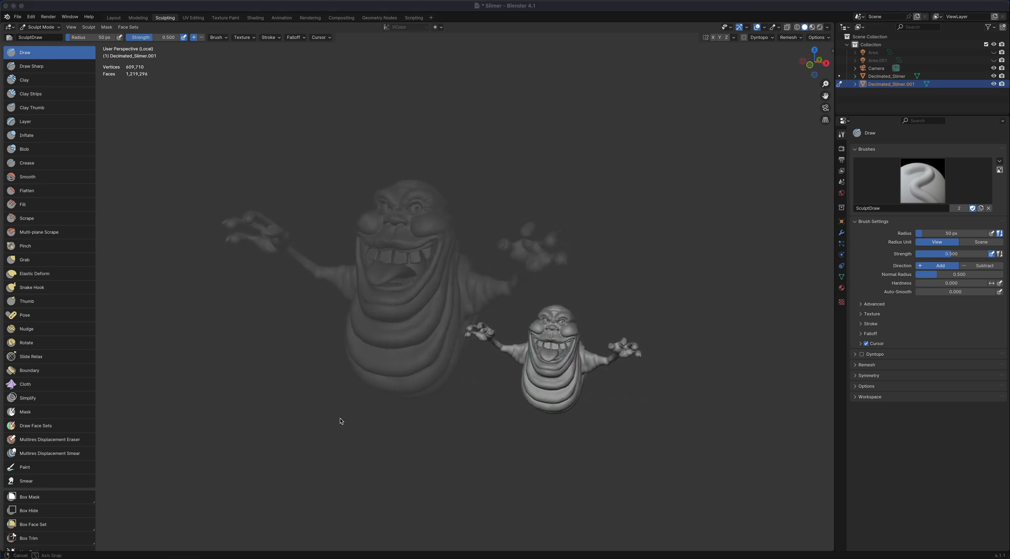